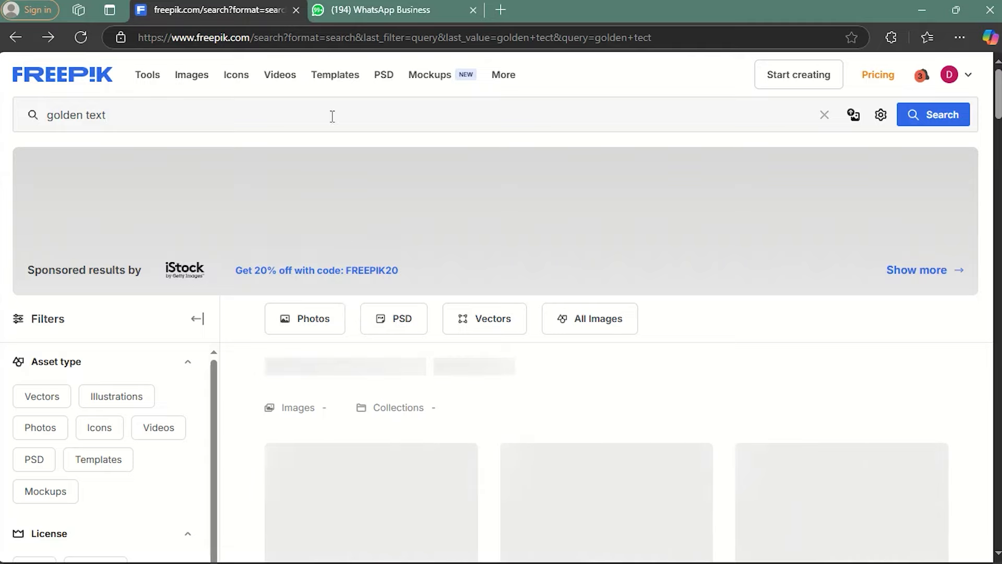
- Search Freepik for "golden text" and browse the text effect designs on the first results page
click(928, 122)
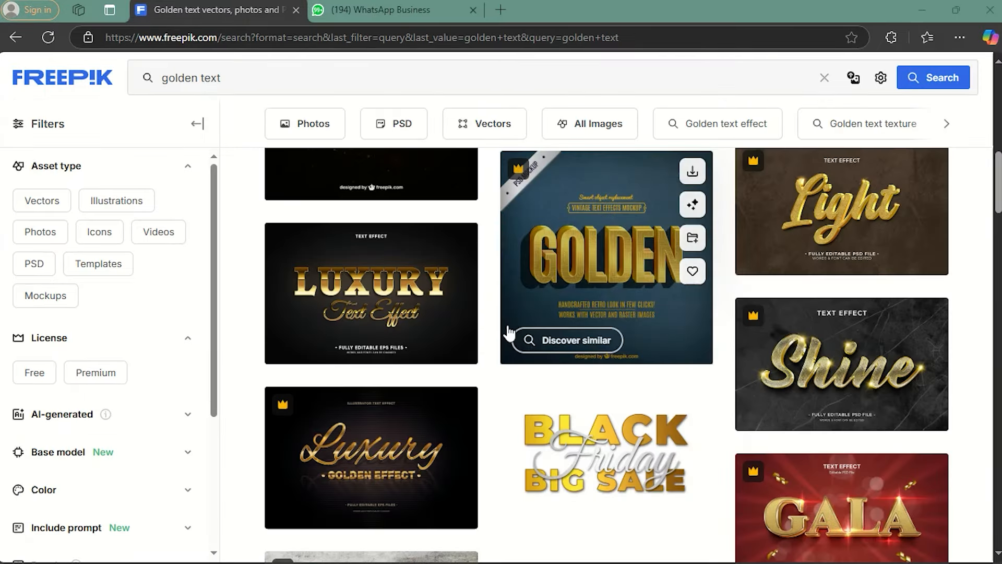
scroll(510, 333, up, 5)
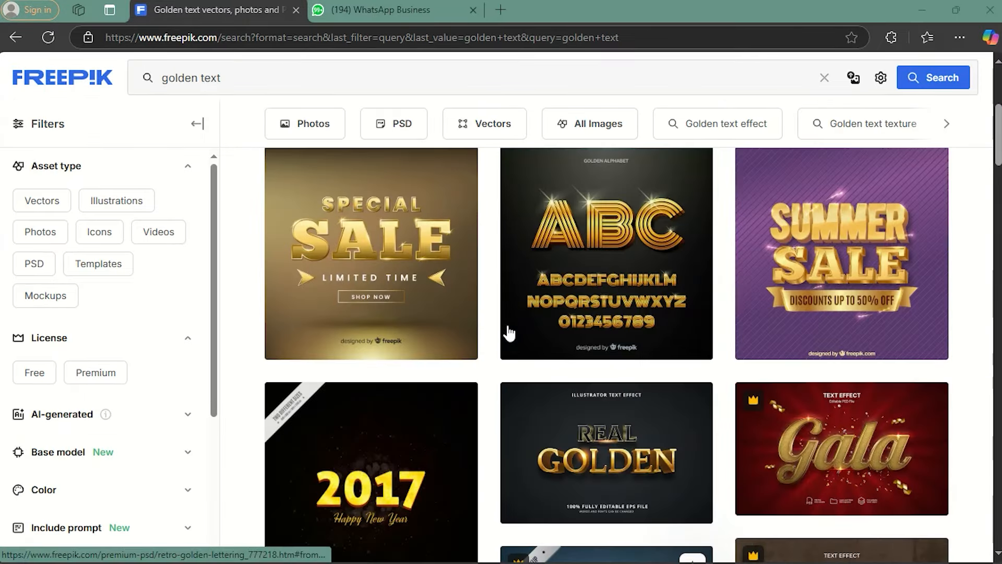
scroll(509, 333, down, 6)
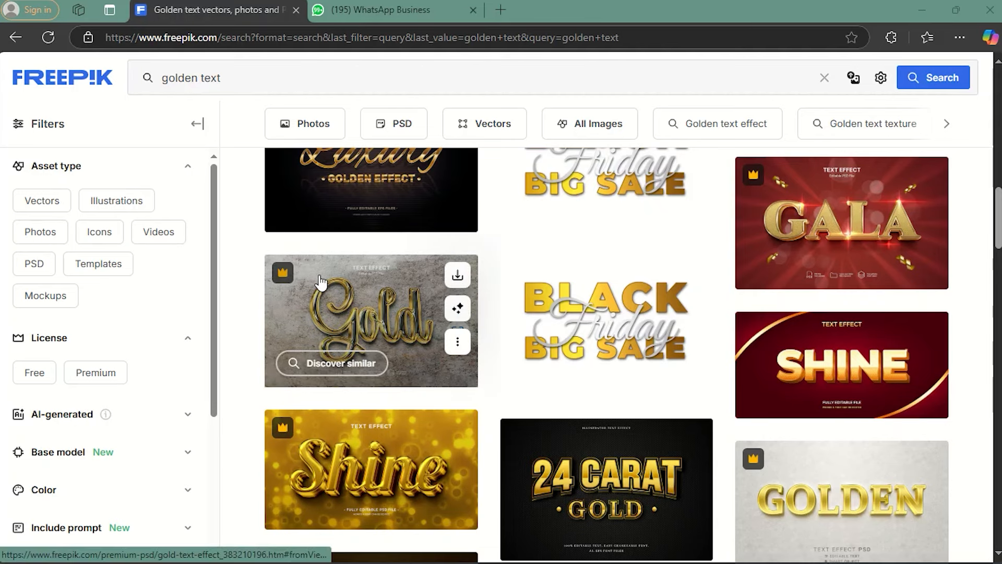
scroll(798, 320, down, 8)
scroll(772, 368, down, 12)
scroll(487, 345, down, 10)
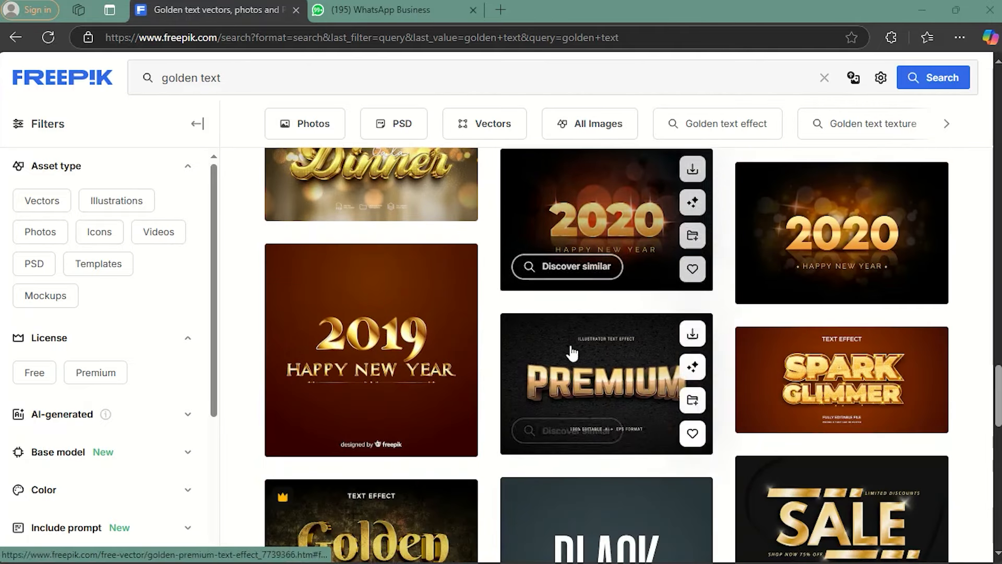
scroll(559, 389, down, 4)
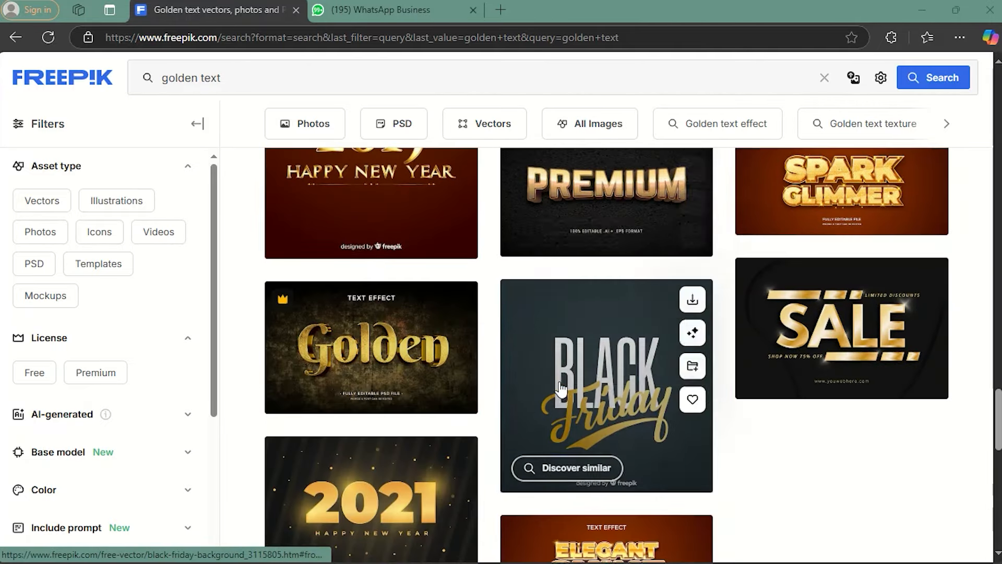
scroll(560, 389, down, 10)
scroll(560, 365, up, 1)
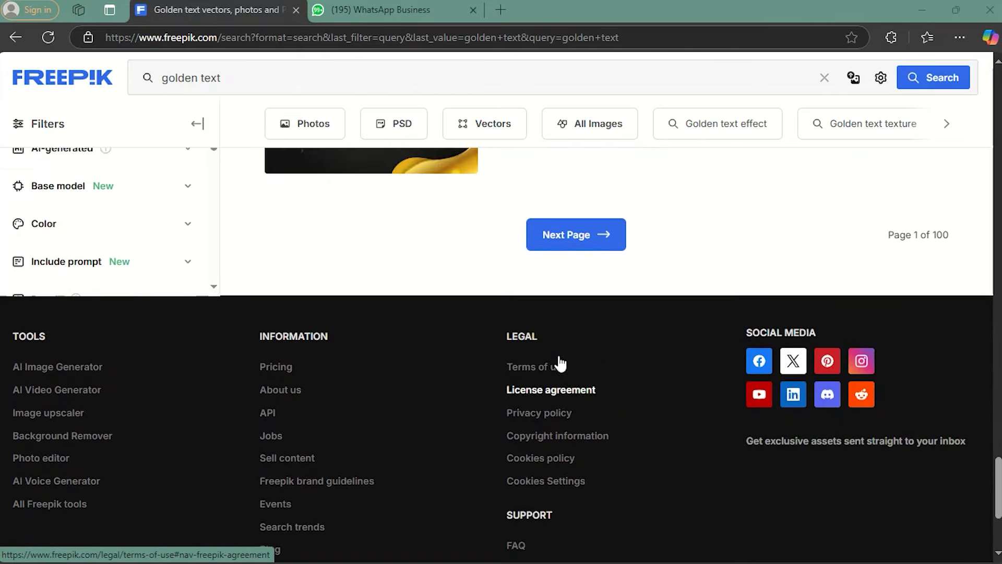
scroll(560, 364, up, 9)
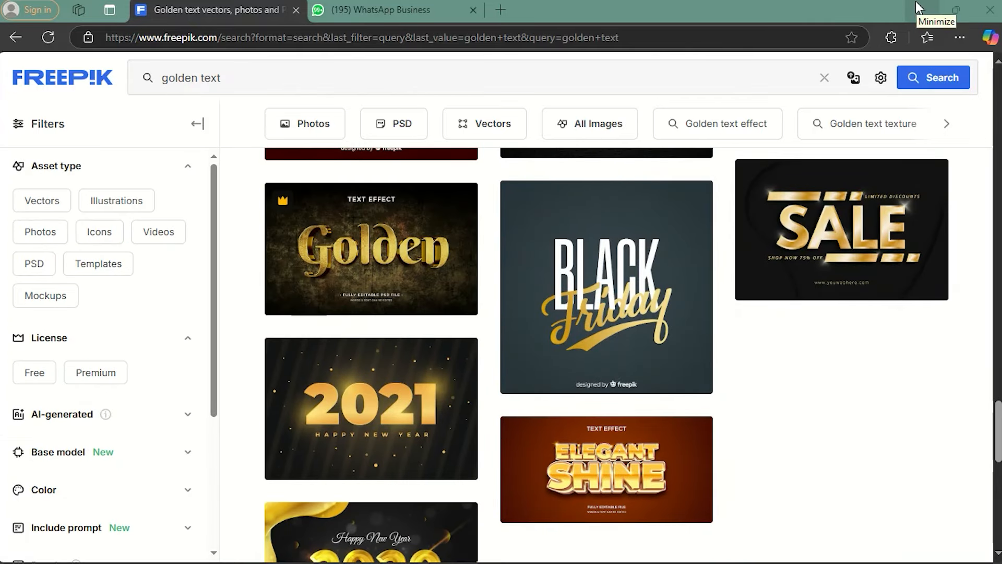
- Switch to Photoshop with King 3D editable text effect.psd open and delete its Text group
click(919, 7)
double_click(240, 238)
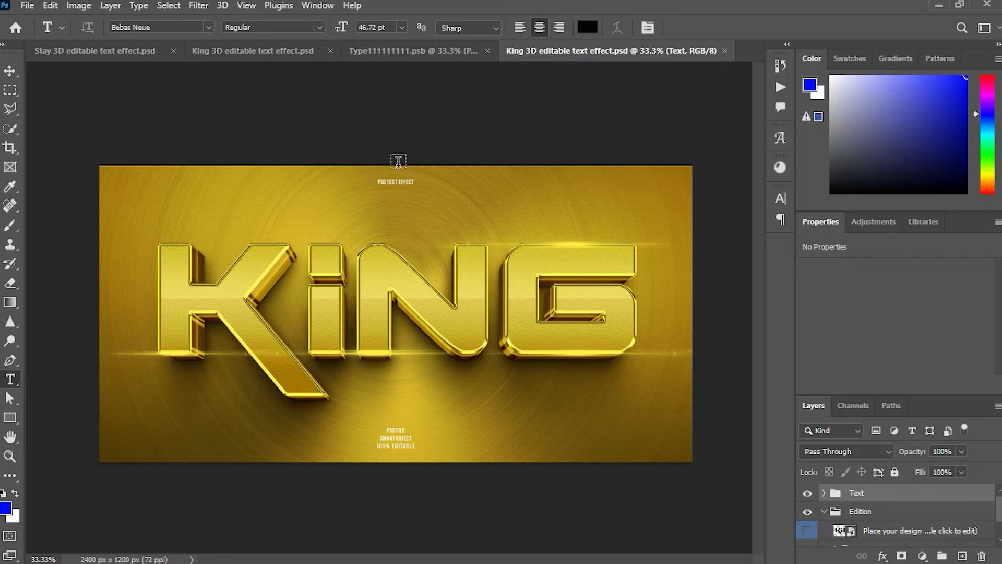
key(v)
key(Delete)
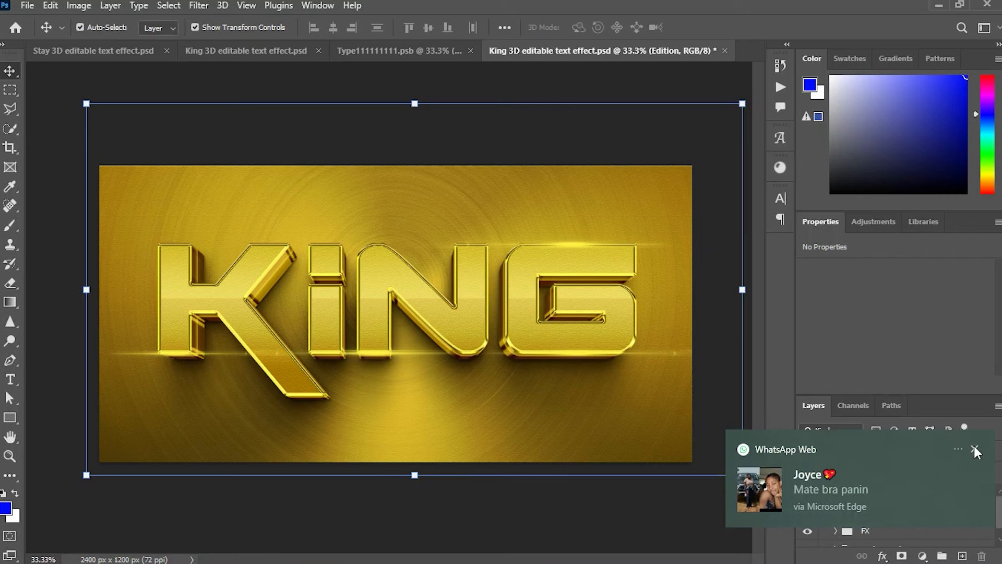
click(974, 450)
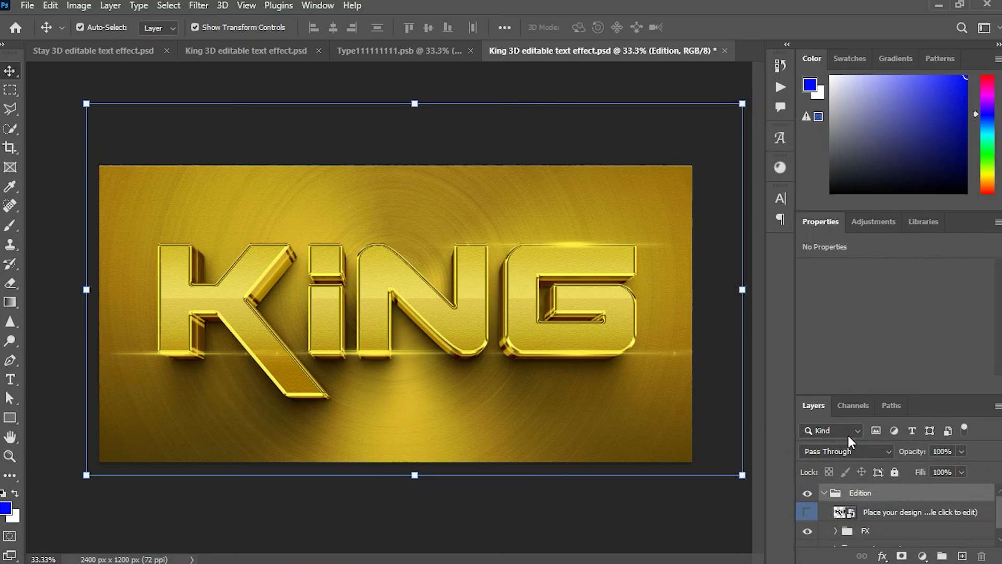
- Open the contents of the "Place your design" smart object and set the KING text's font to Bebas Neue
double_click(853, 516)
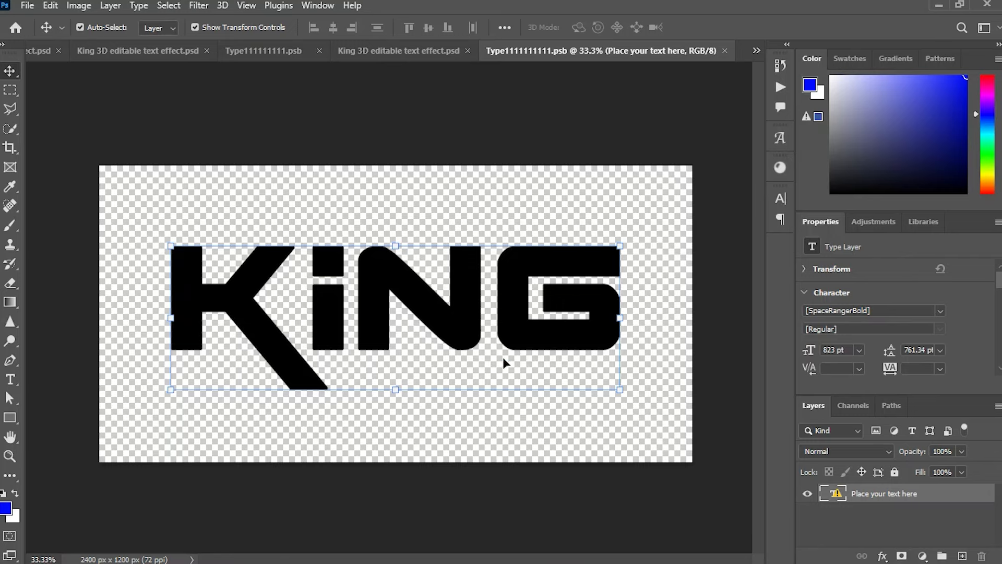
key(t)
click(363, 307)
click(606, 281)
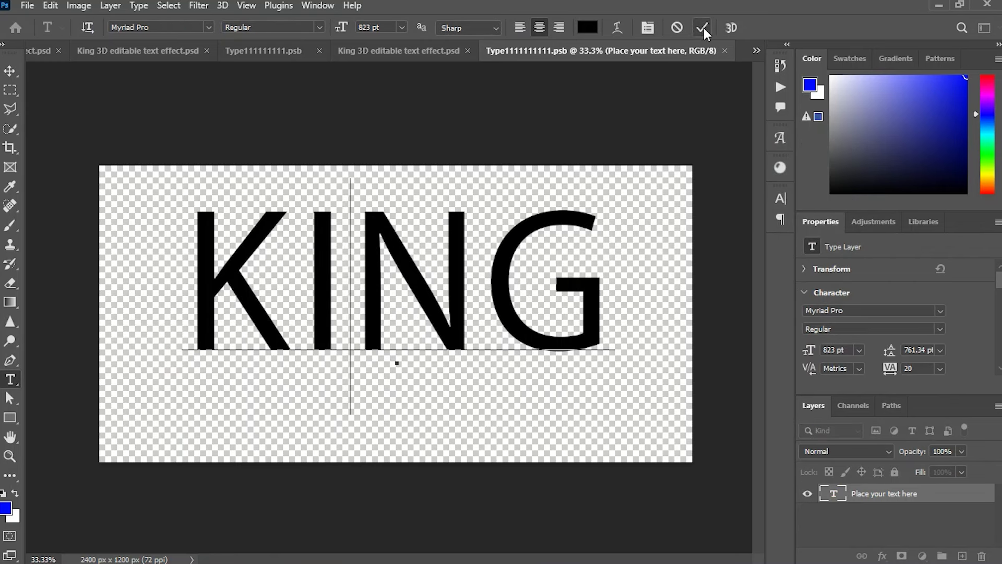
click(702, 27)
click(780, 198)
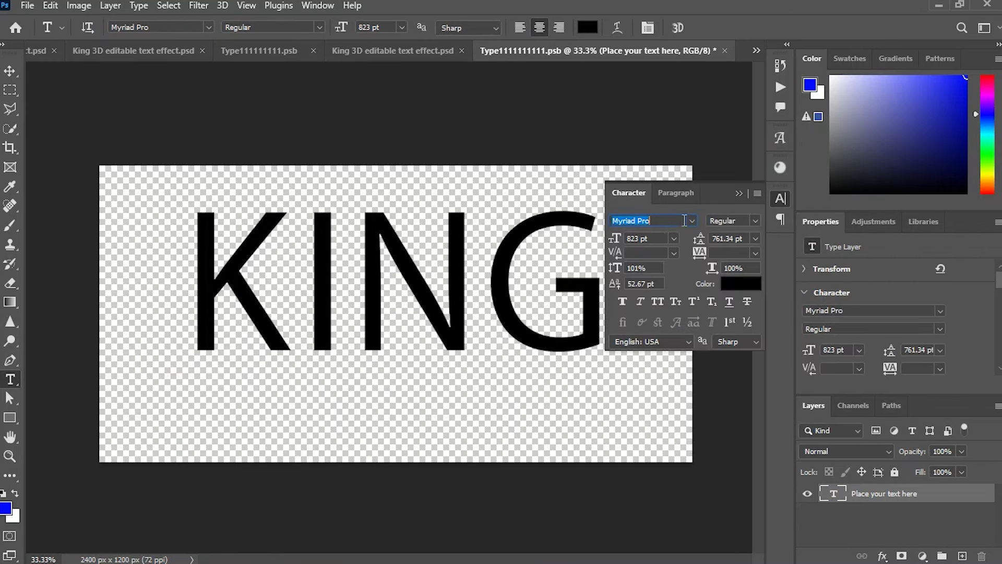
click(692, 221)
click(679, 263)
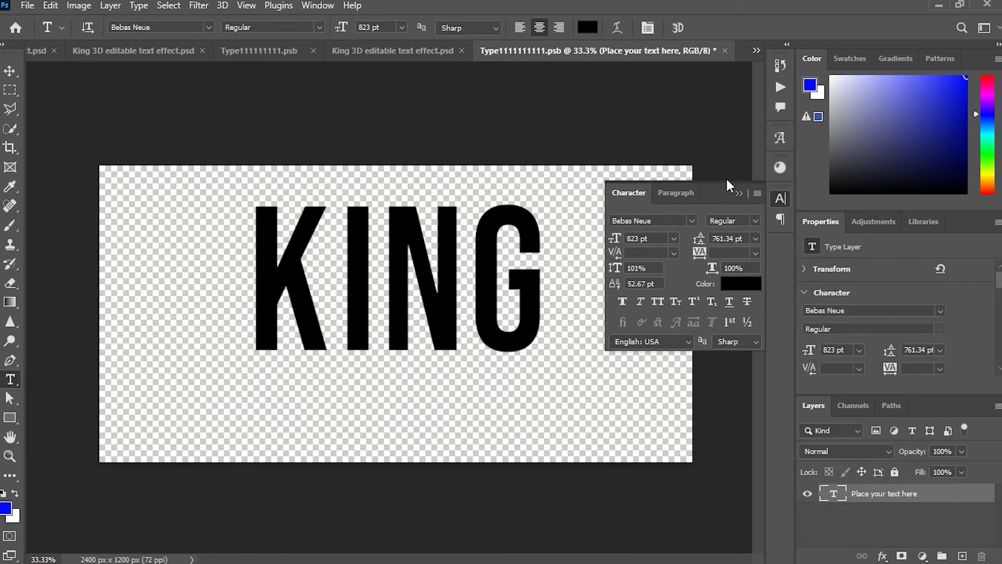
click(738, 193)
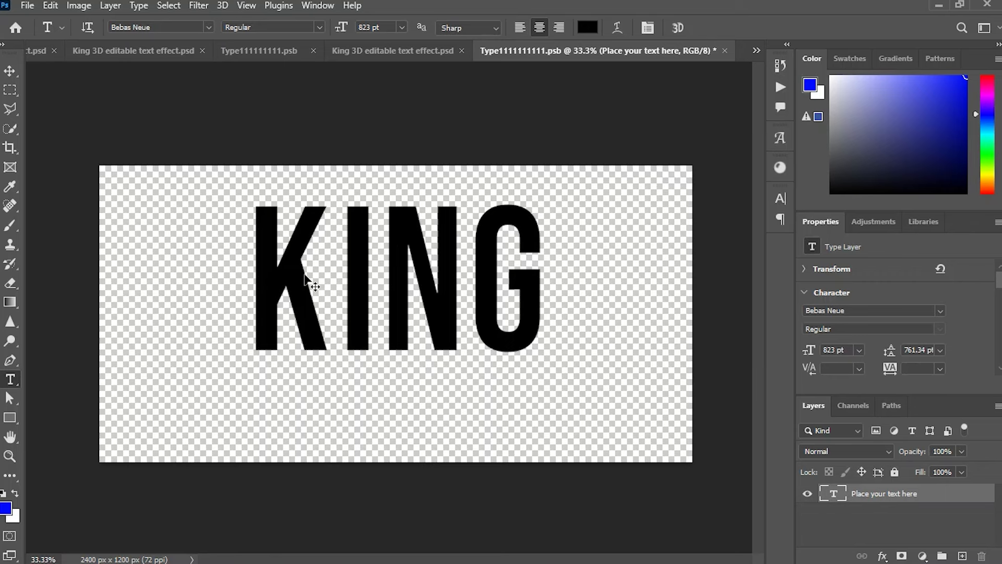
- Replace the word KING with FREEPIK in the smart object's text layer
click(371, 258)
key(ctrl+a)
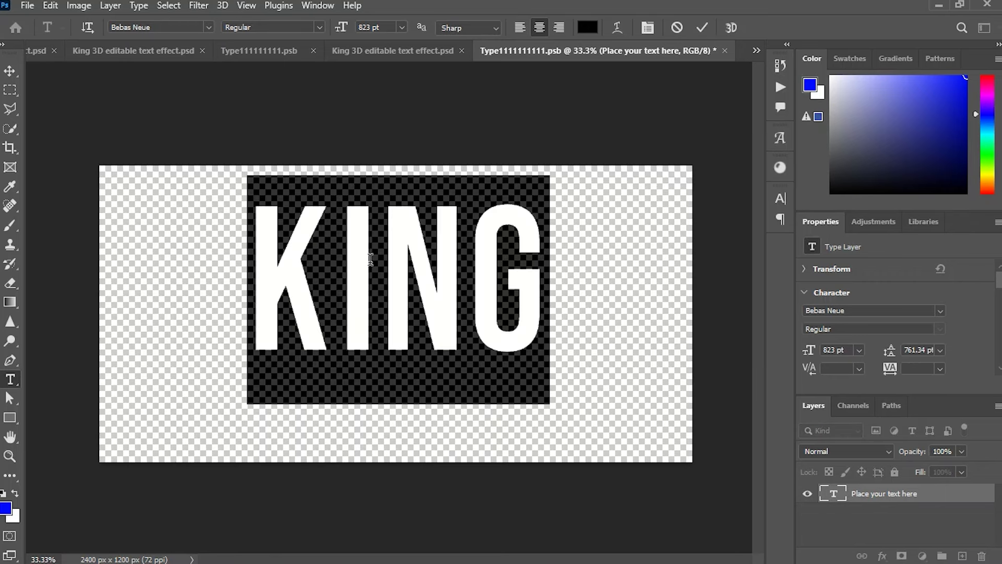
text(FREE)
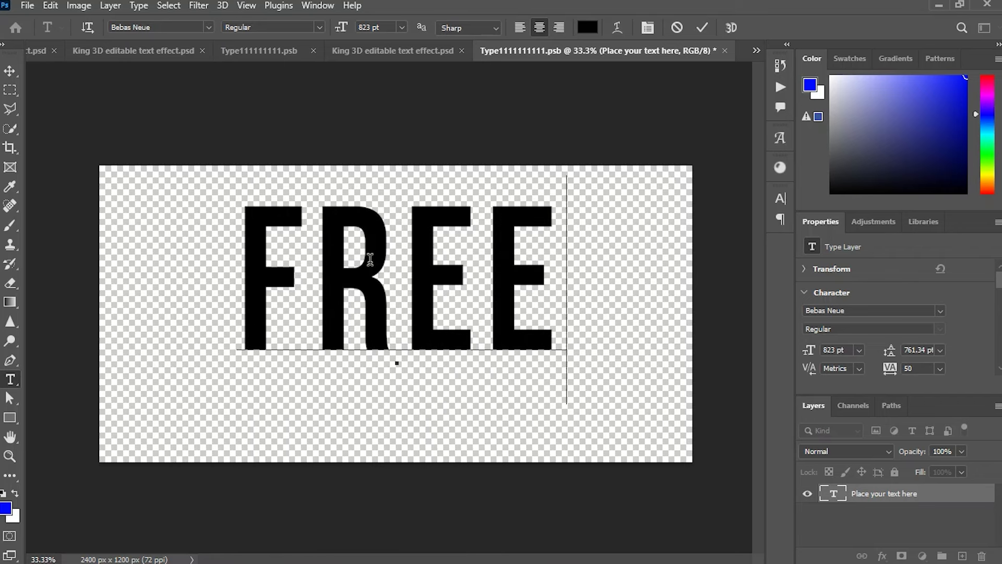
text(PIK)
click(702, 27)
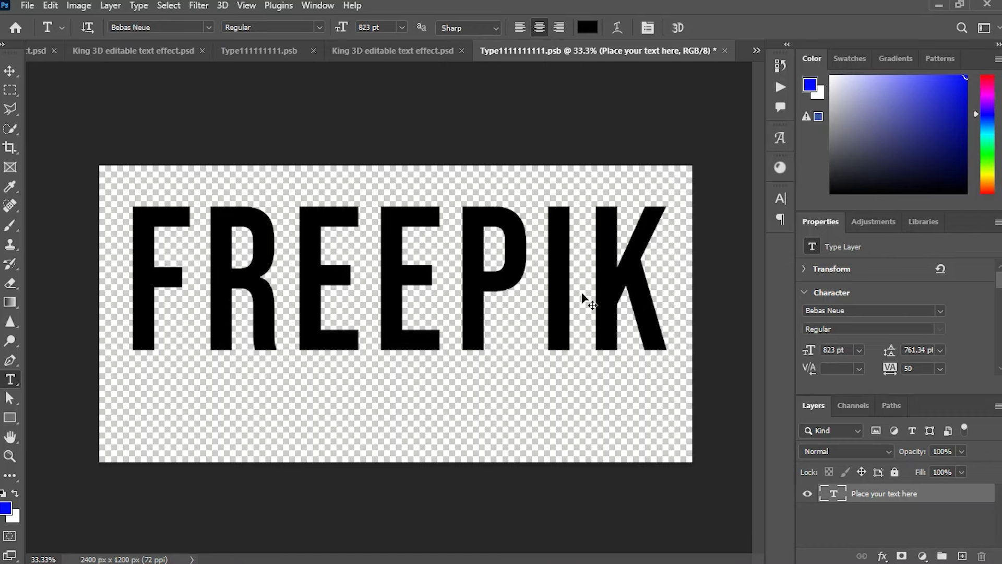
- Save the edited smart object and return to the King 3D editable text effect.psd document
key(ctrl+s)
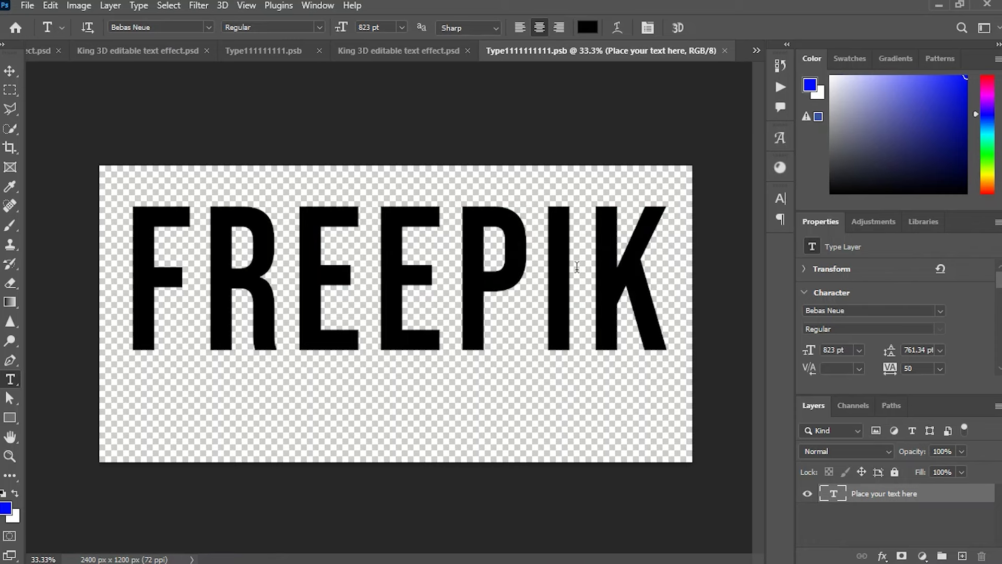
key(v)
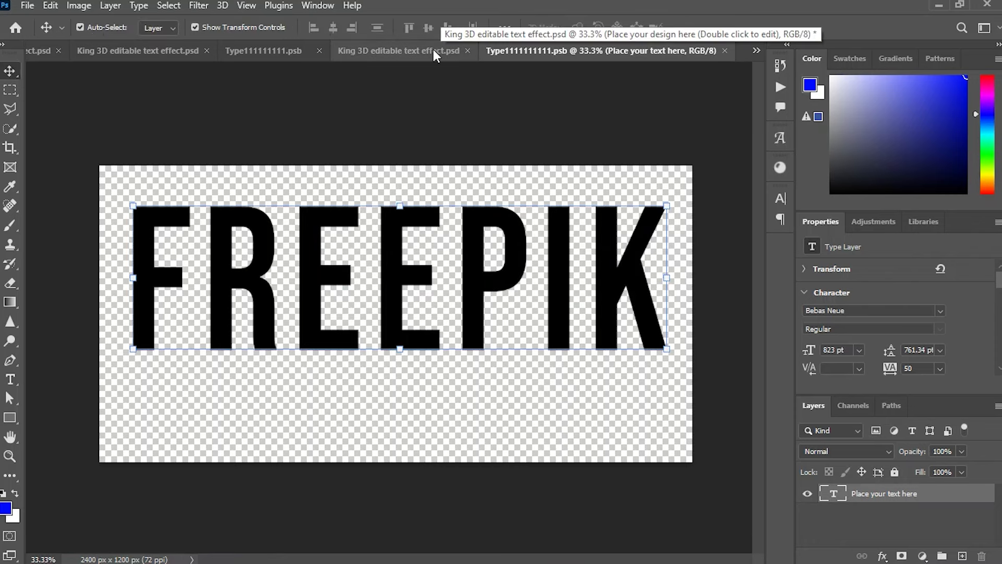
click(433, 51)
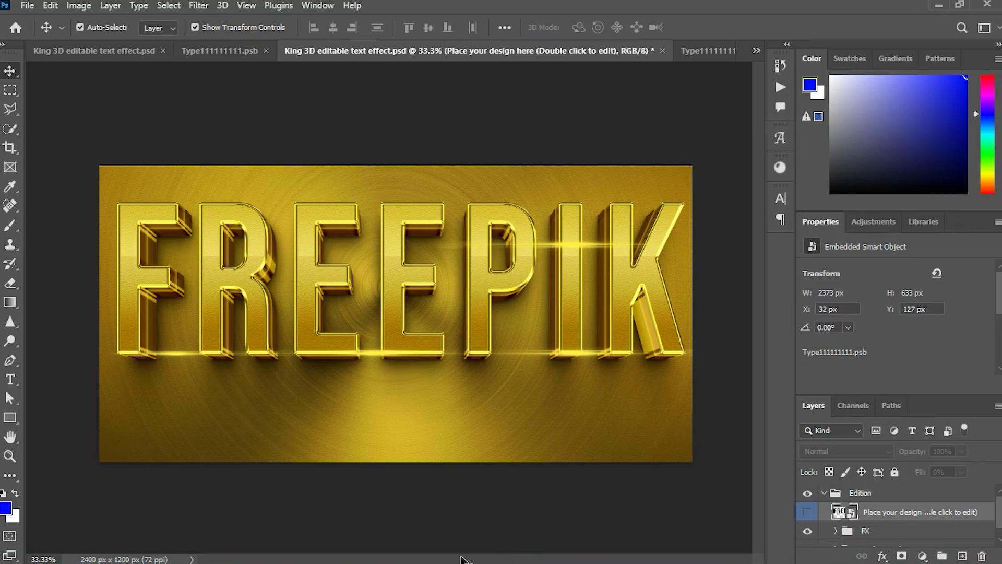
- From the Works folder in File Explorer, open EMMZ GAMING BANNER.jpg as a separate Photoshop document
mouse_move(434, 550)
click(410, 554)
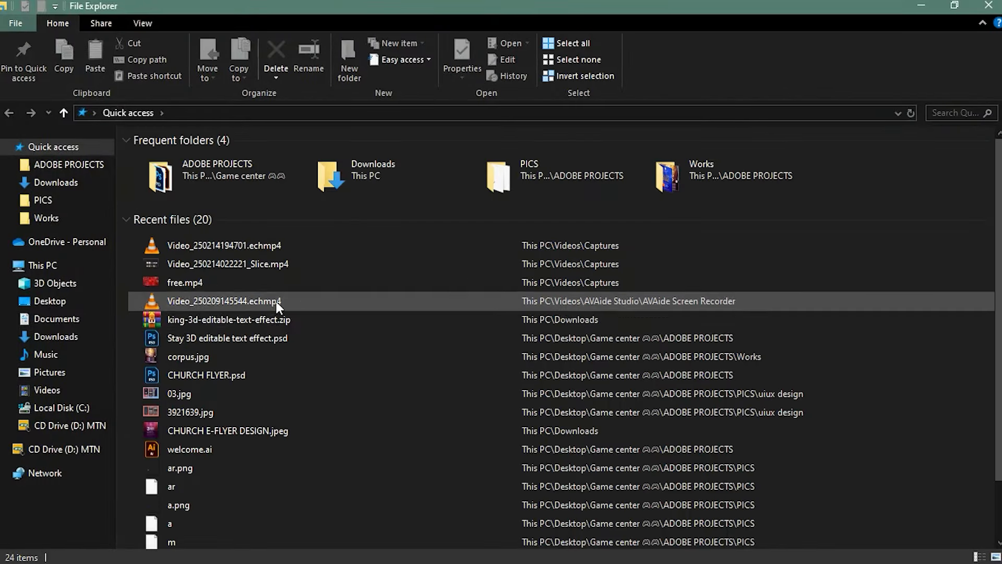
click(79, 165)
double_click(493, 194)
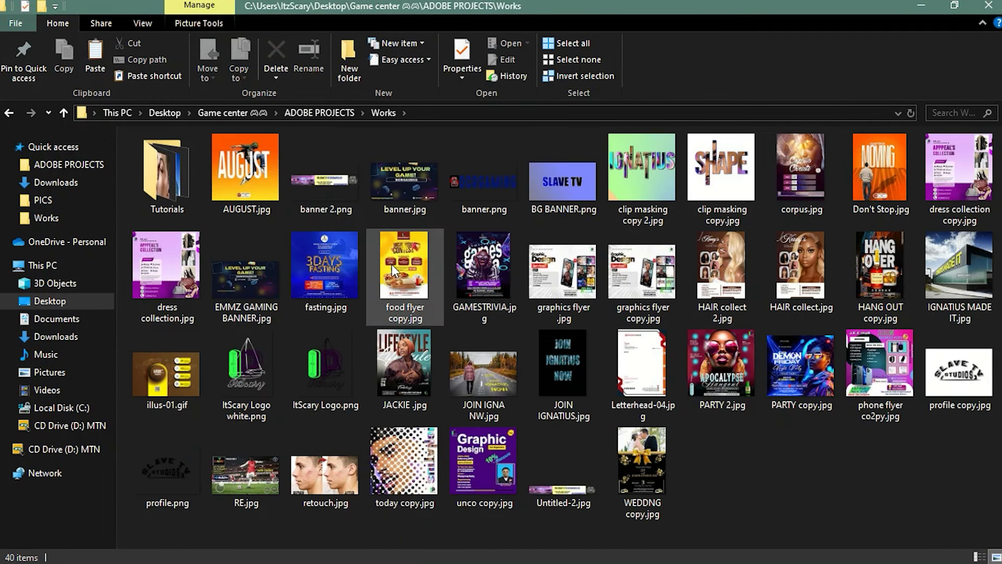
double_click(261, 270)
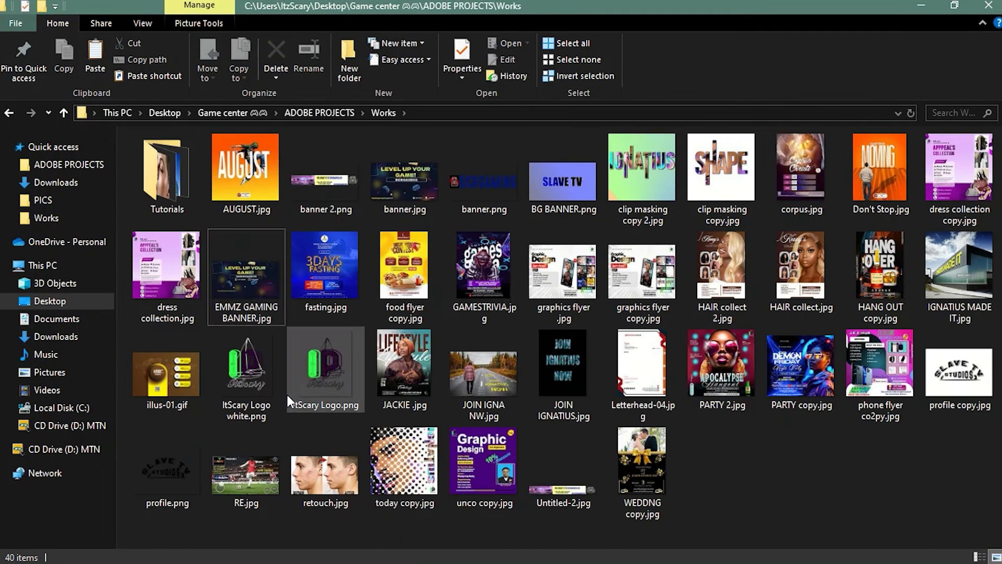
drag(262, 277, 741, 36)
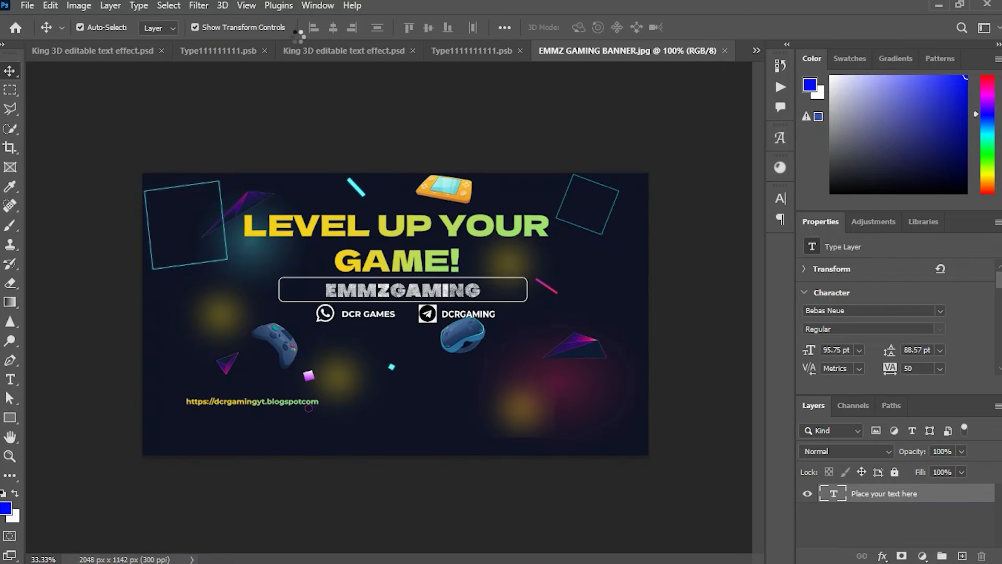
- In the FREEPIK text effect document, select the layers from the Edition group through the FX group and hide the Background group
click(370, 50)
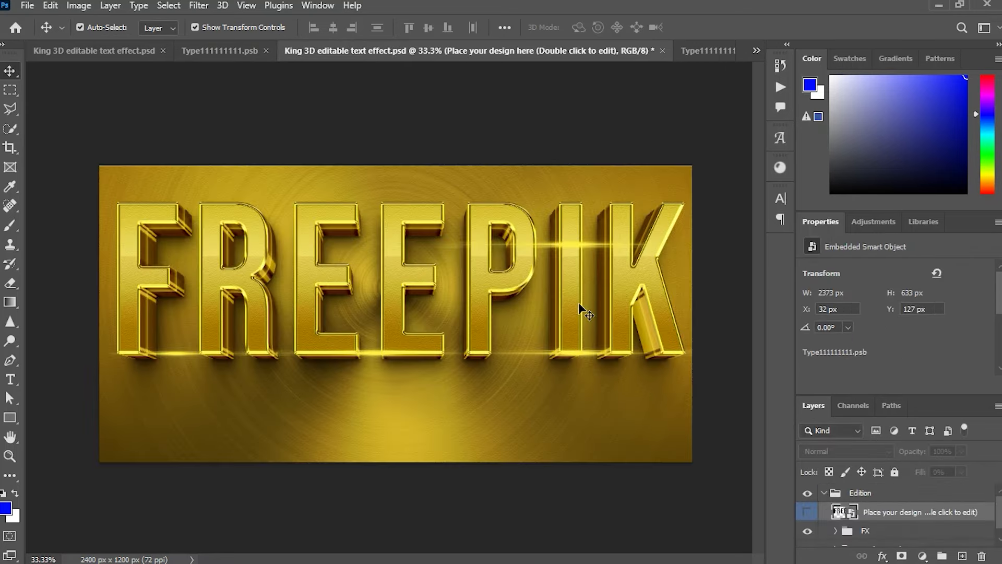
click(881, 496)
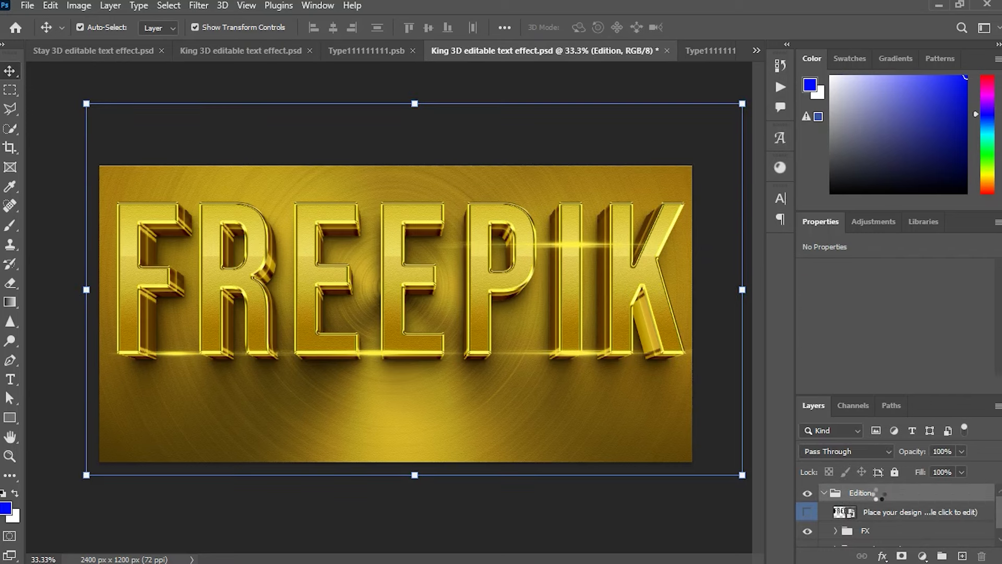
scroll(908, 512, down, 1)
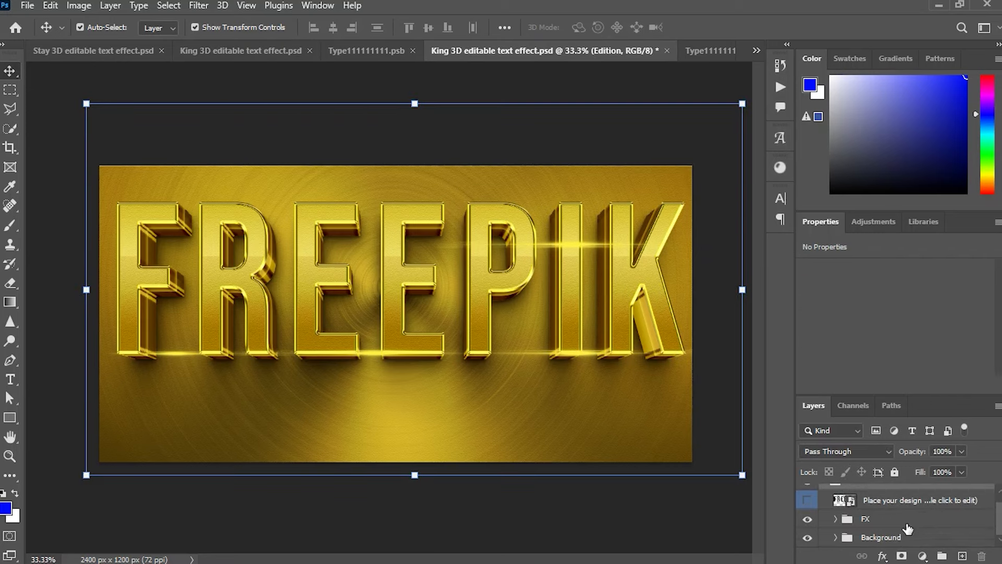
shift+click(896, 523)
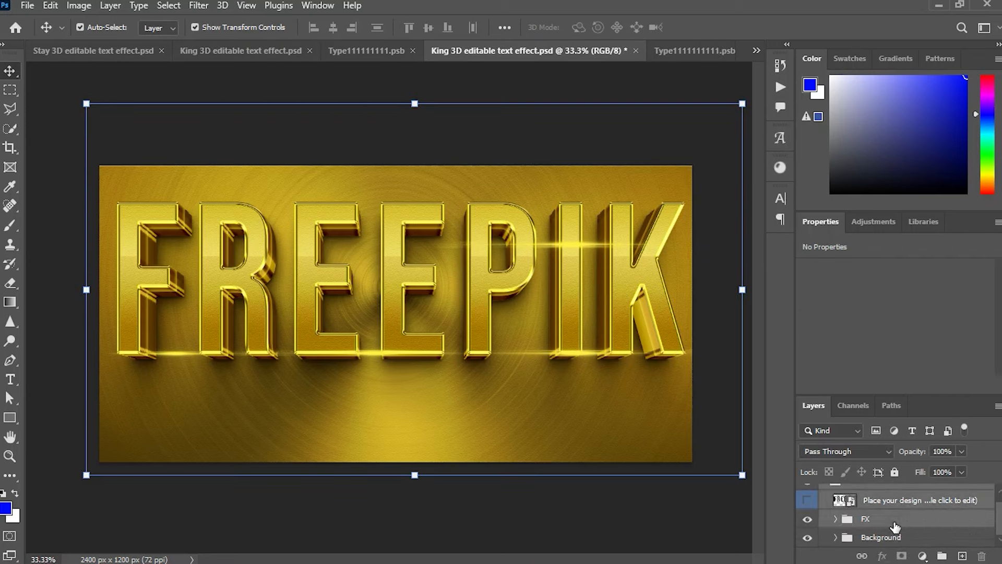
click(807, 538)
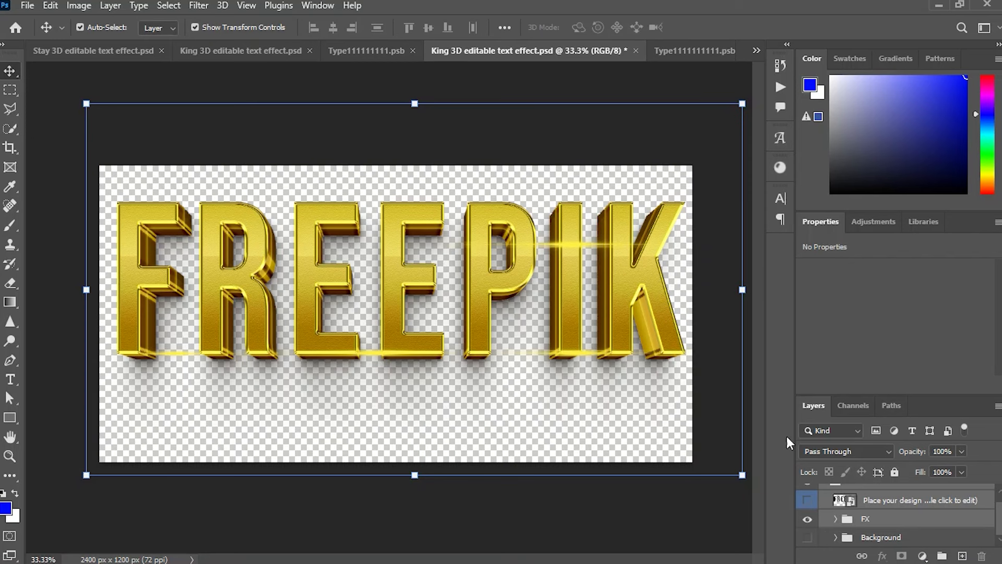
drag(888, 510, 837, 513)
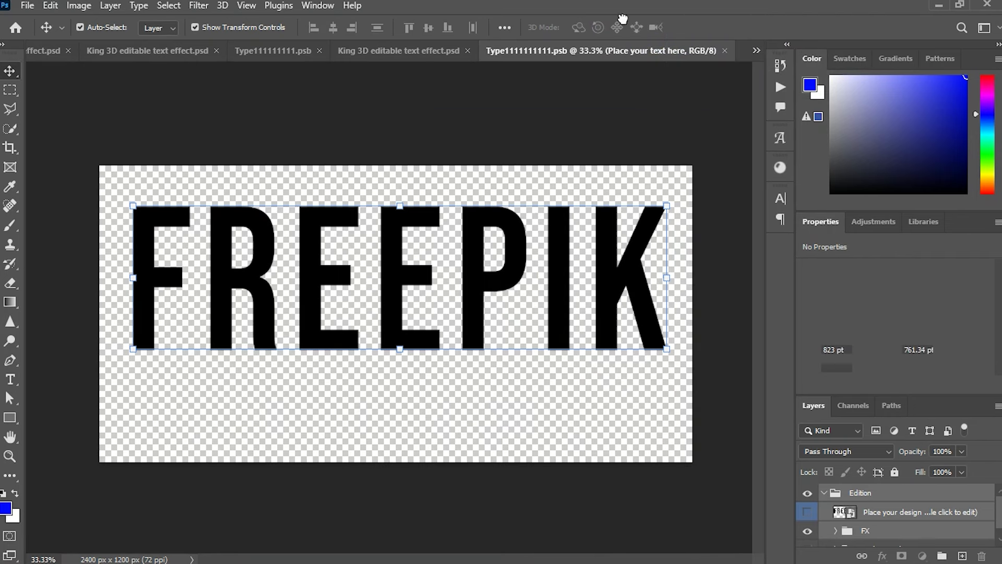
- Close the older KING version of the text effect document without saving, along with its smart object file
click(214, 50)
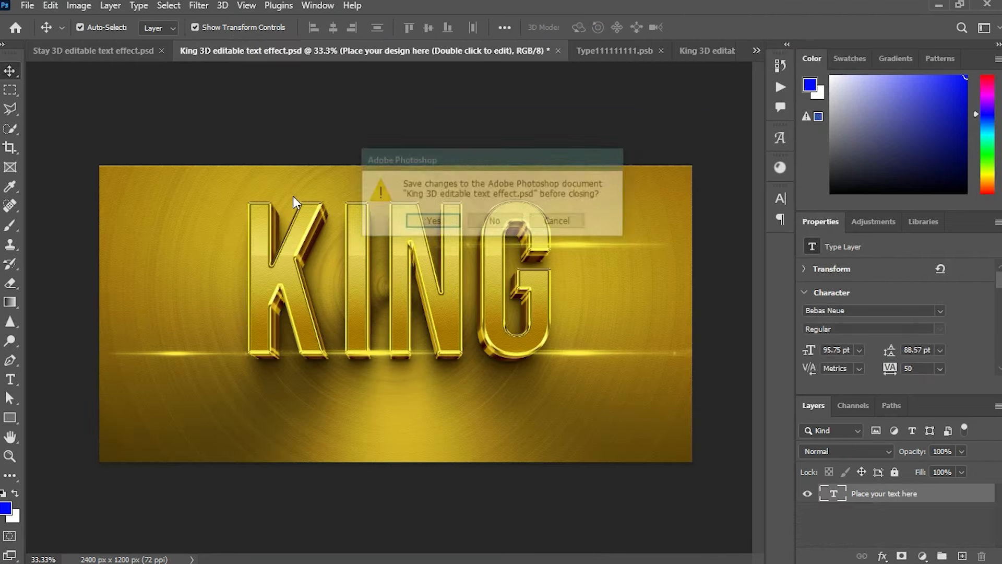
click(493, 221)
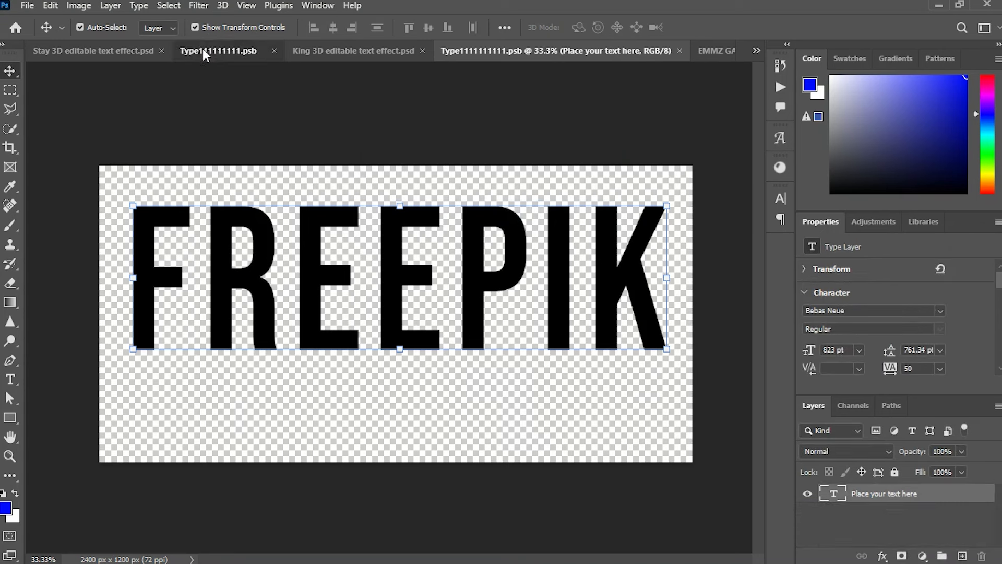
click(203, 50)
click(414, 51)
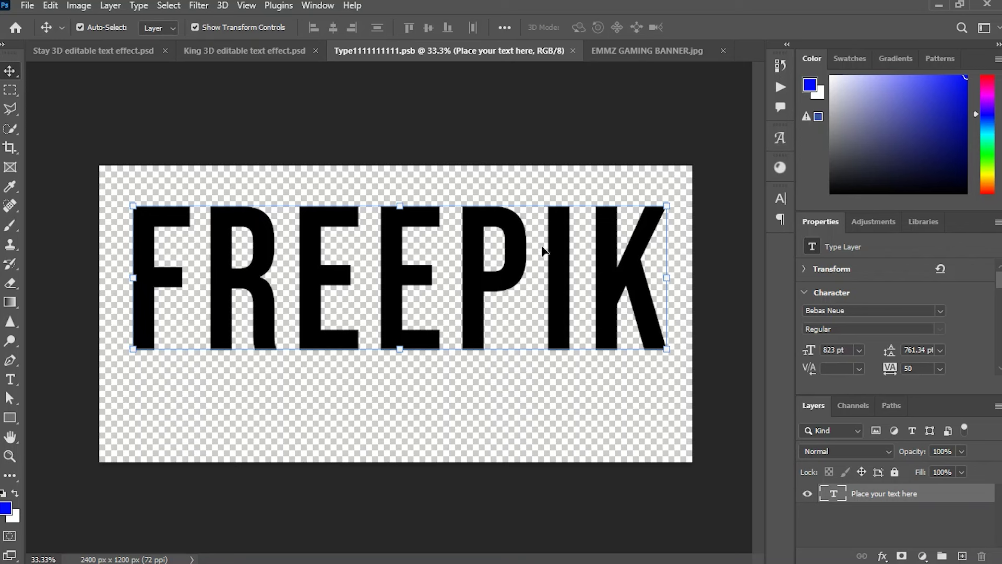
- Copy the golden FREEPIK Edition group onto EMMZ GAMING BANNER.jpg and scale it proportionally to 73.45%
click(237, 50)
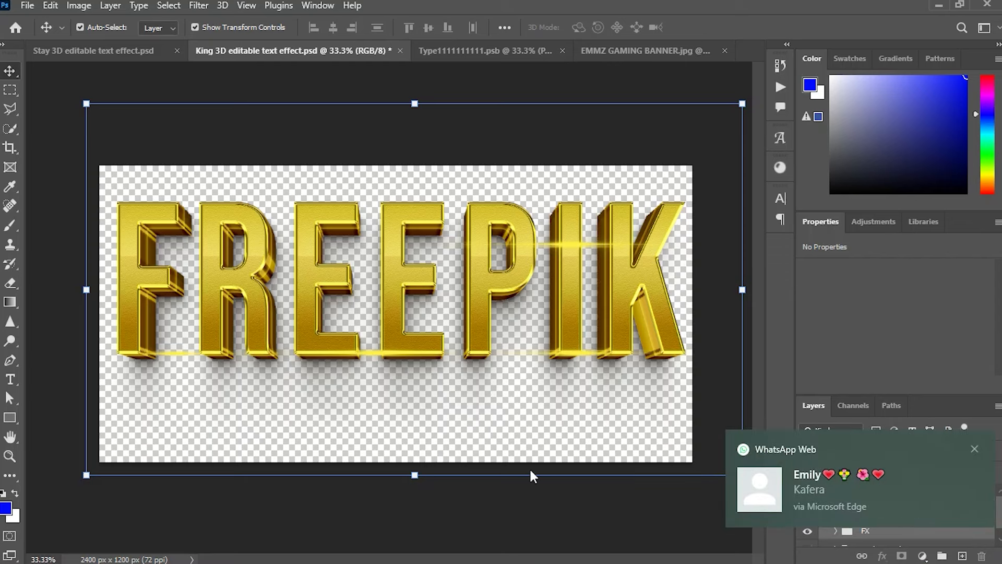
mouse_move(883, 495)
mouse_down()
mouse_move(716, 342)
mouse_move(647, 363)
mouse_move(886, 496)
mouse_move(873, 493)
mouse_up()
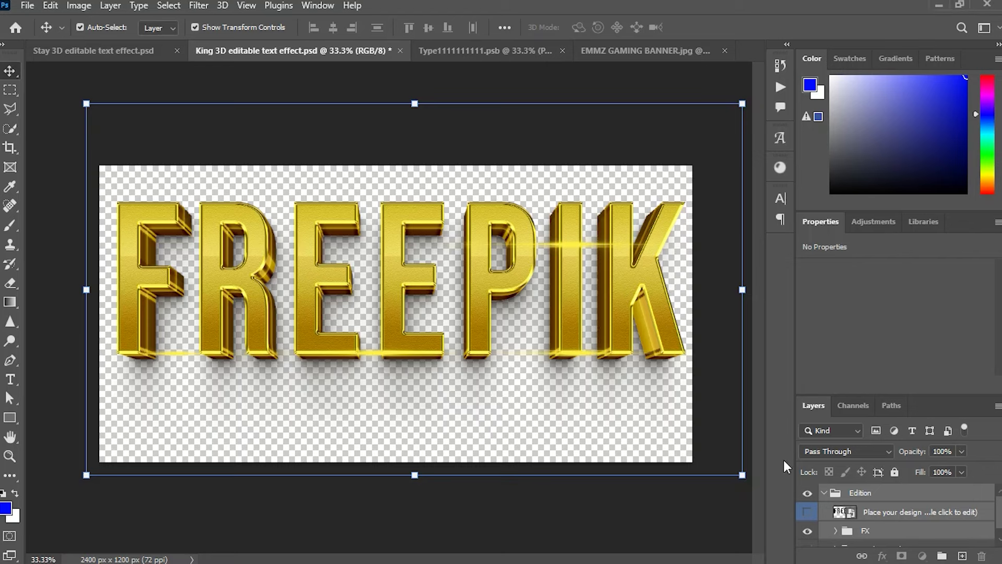
drag(880, 494, 368, 355)
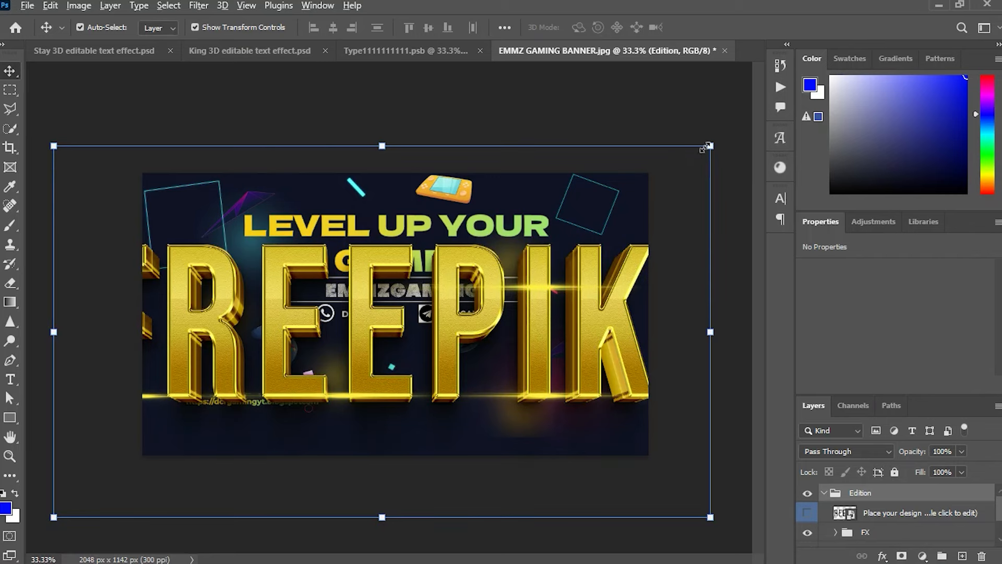
drag(702, 146, 622, 196)
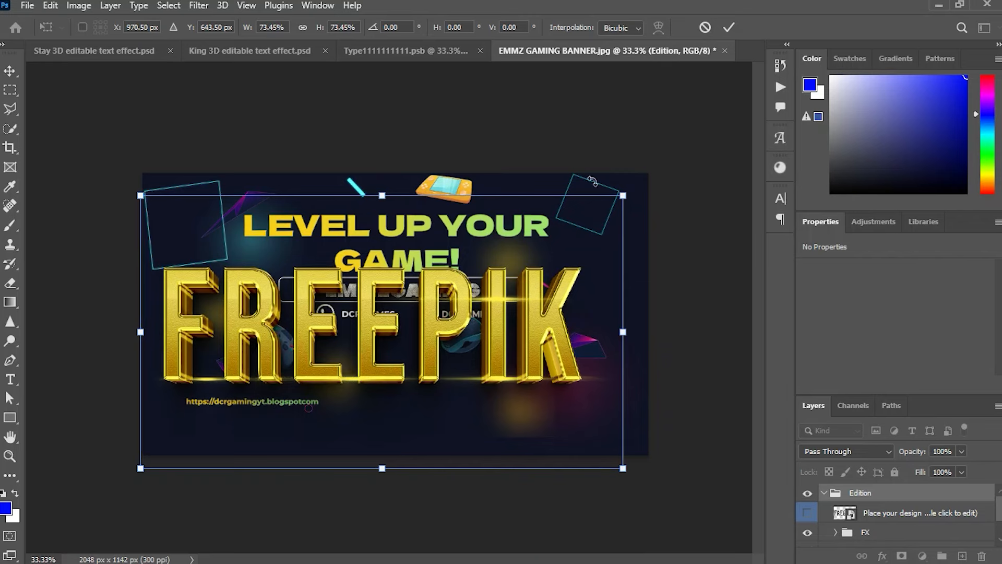
click(728, 27)
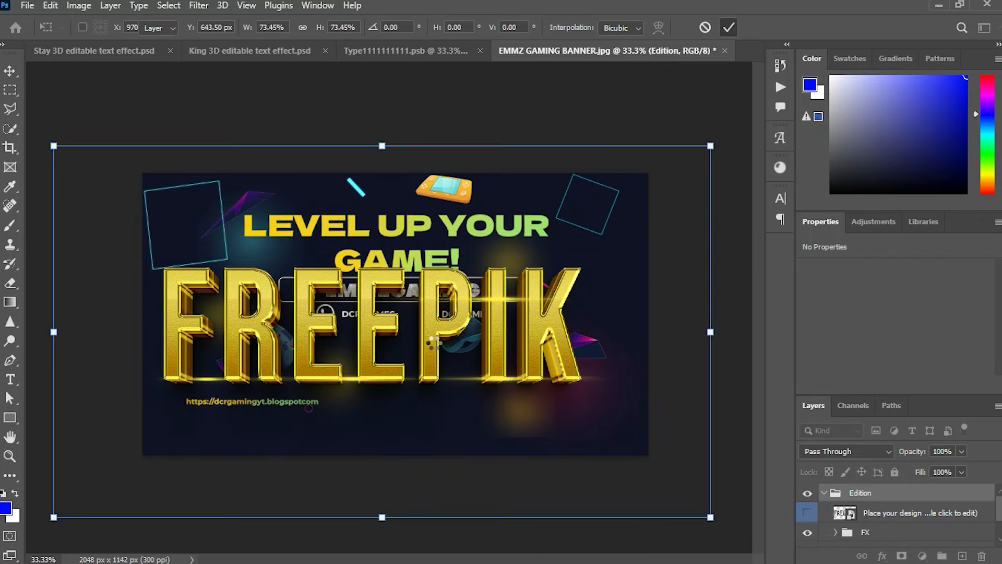